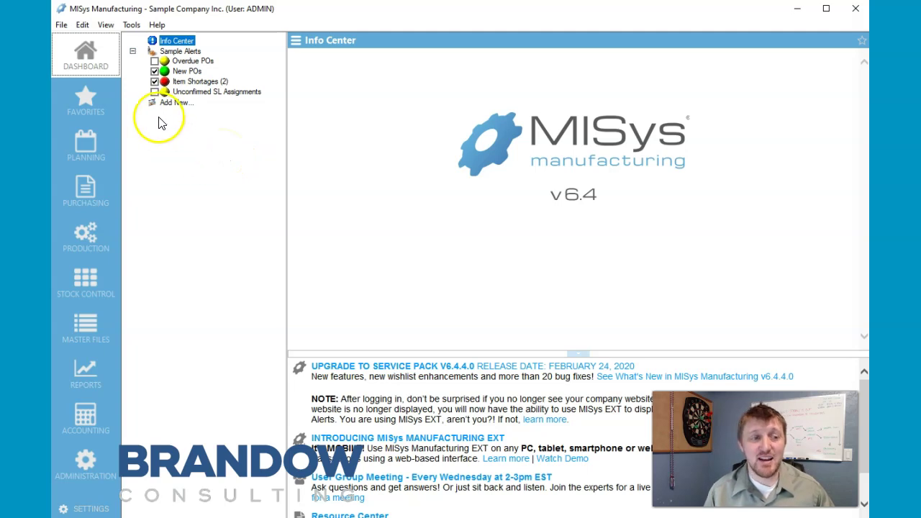
Step: Open the Items list under Master Files, showing all 109 inventory items
click(89, 327)
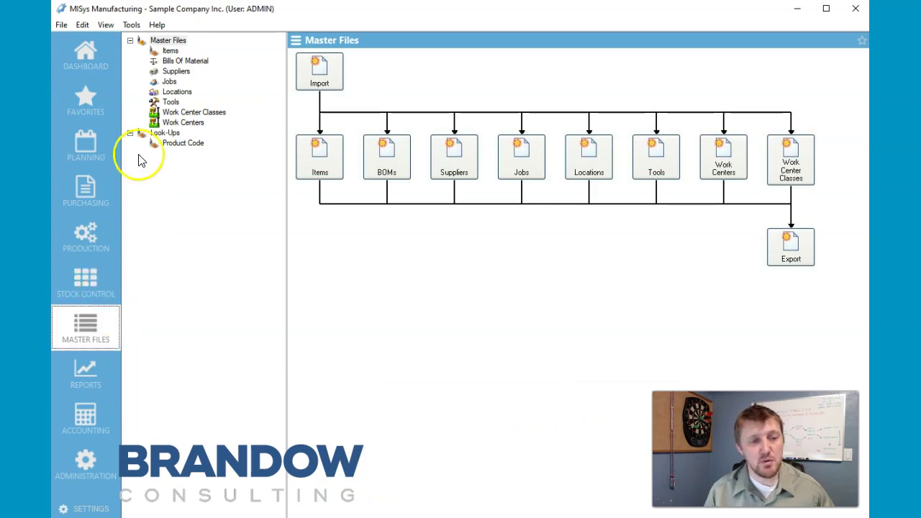
click(170, 51)
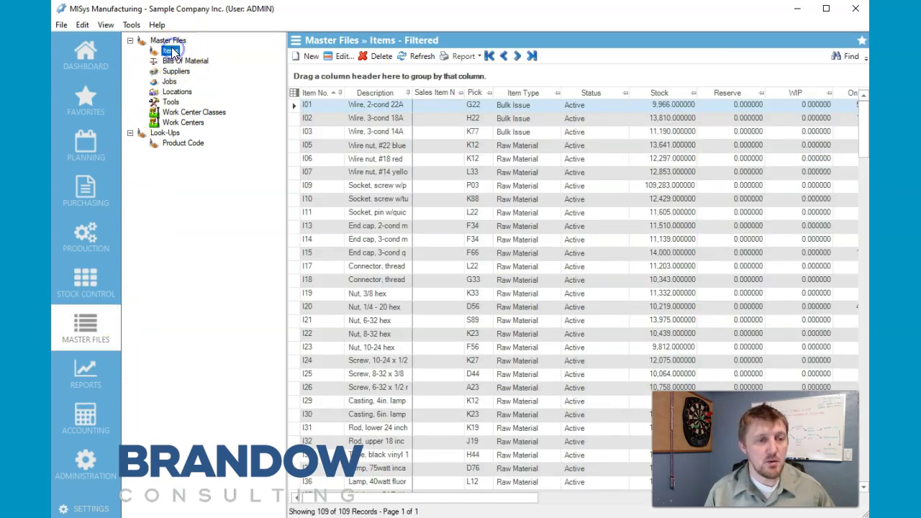
Step: Create new item P35 with description and extended description 'Lacquer'
click(319, 57)
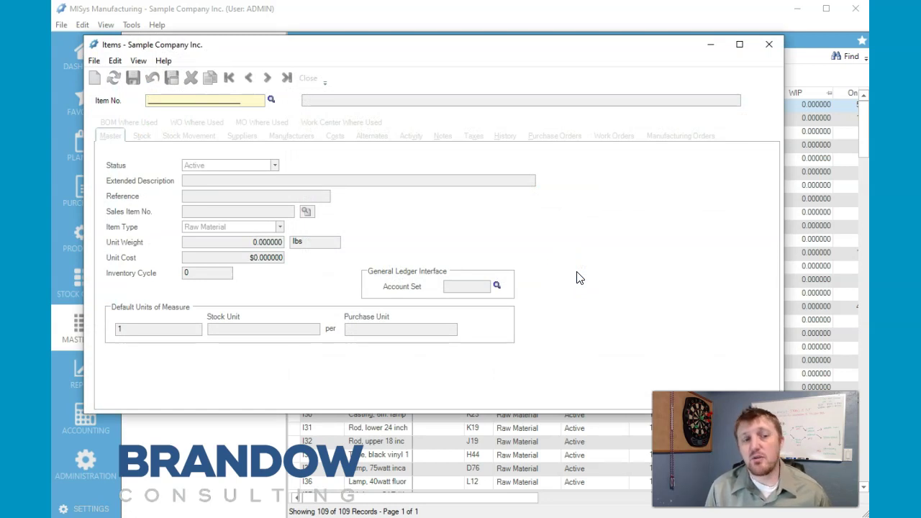
text(P)
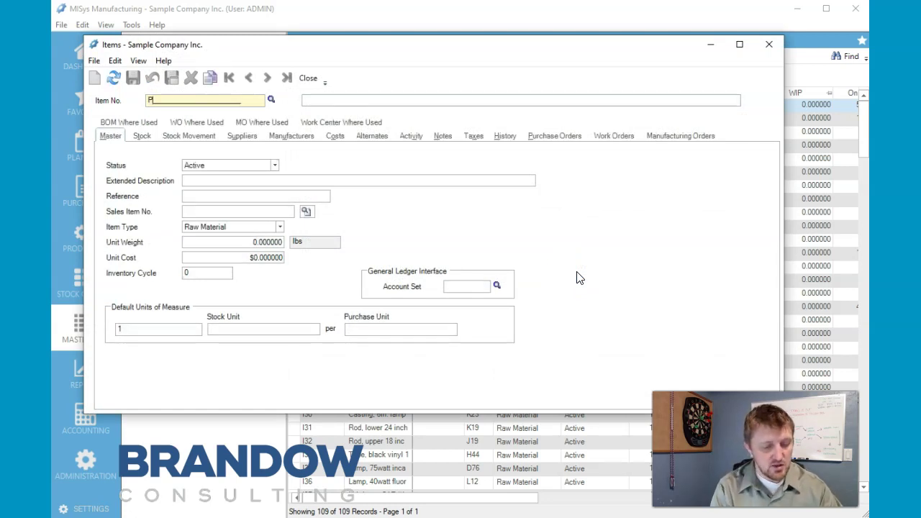
text(35)
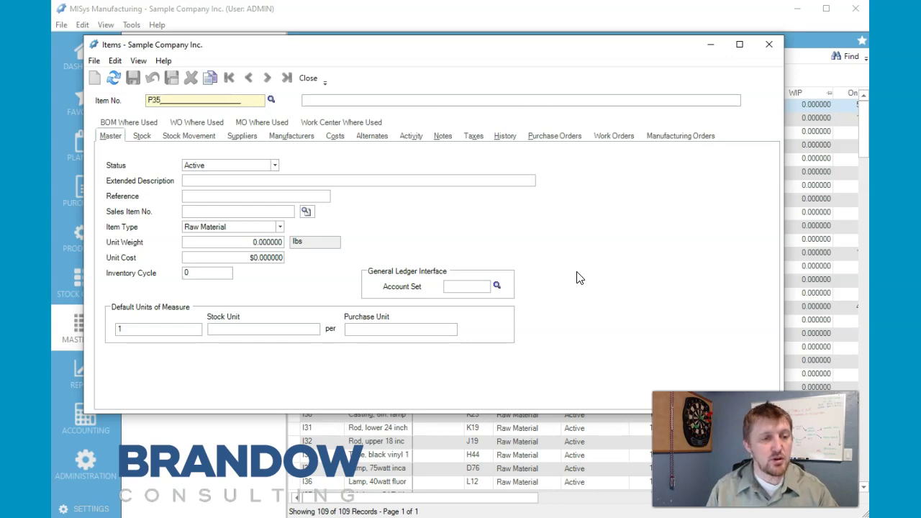
click(336, 101)
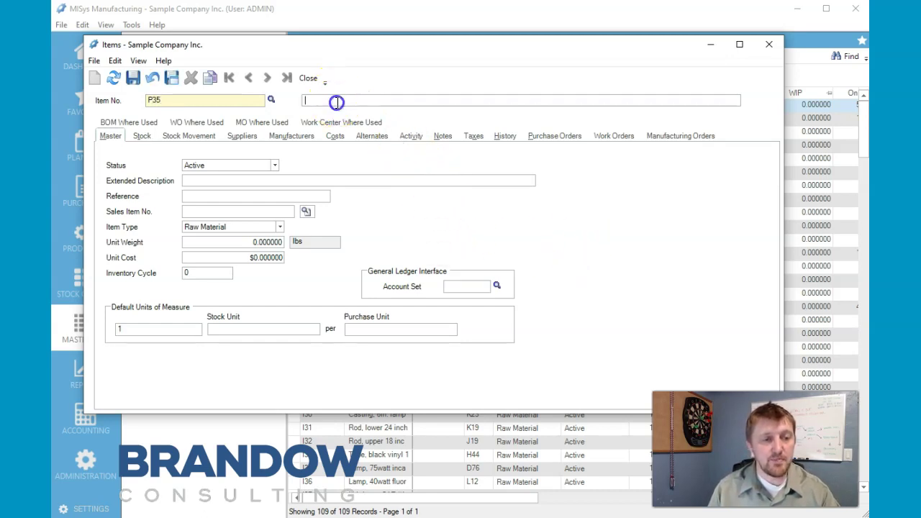
text(La)
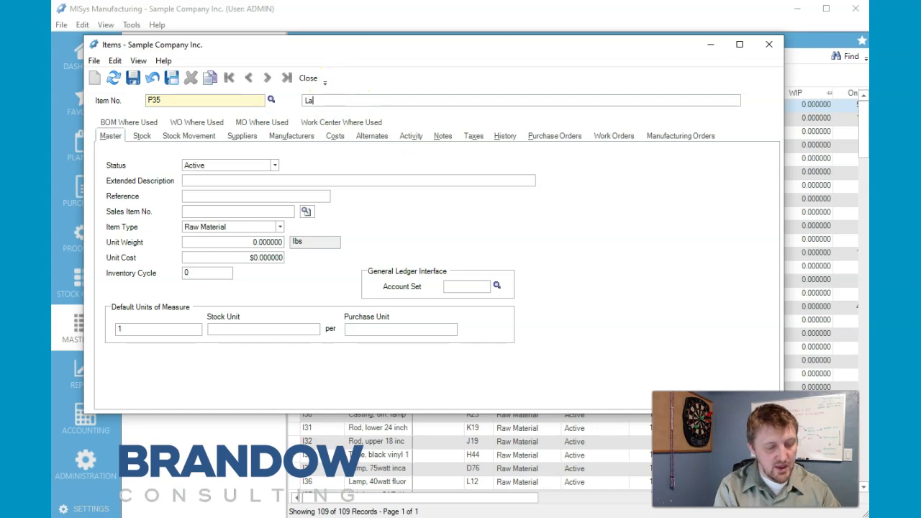
text(cquer)
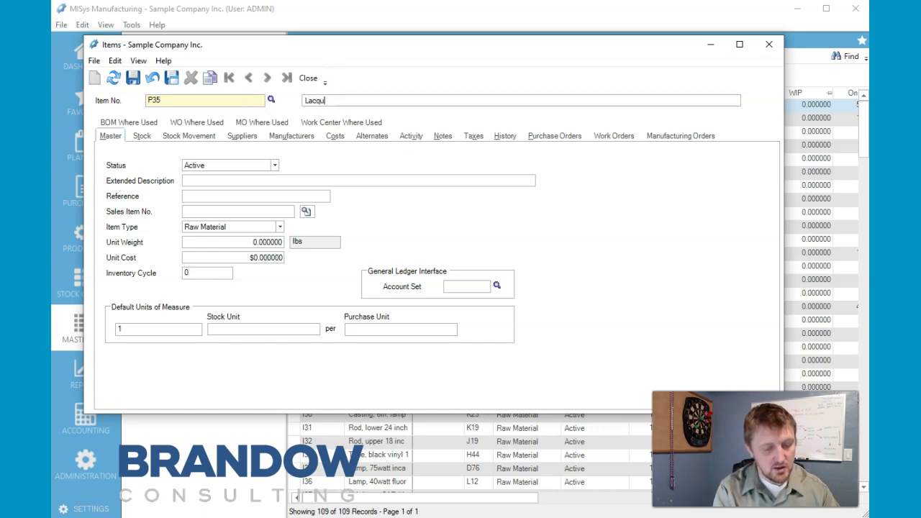
click(188, 181)
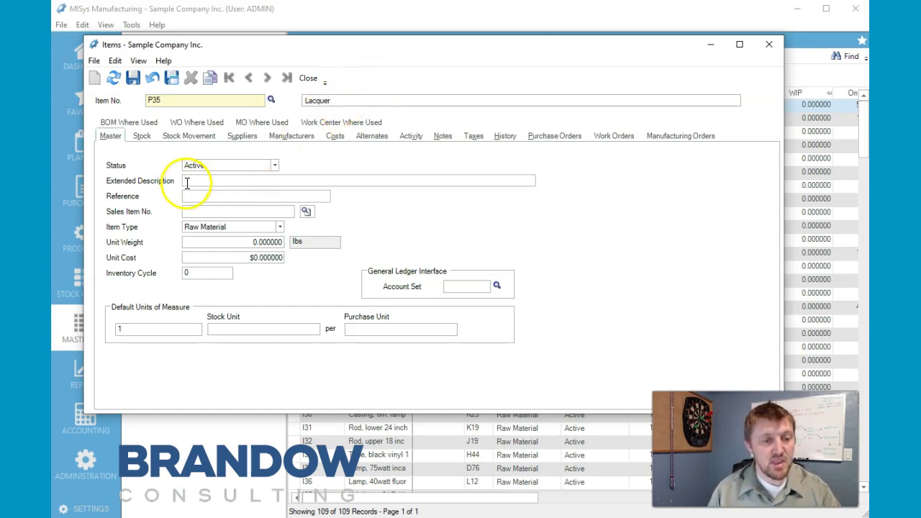
text(La)
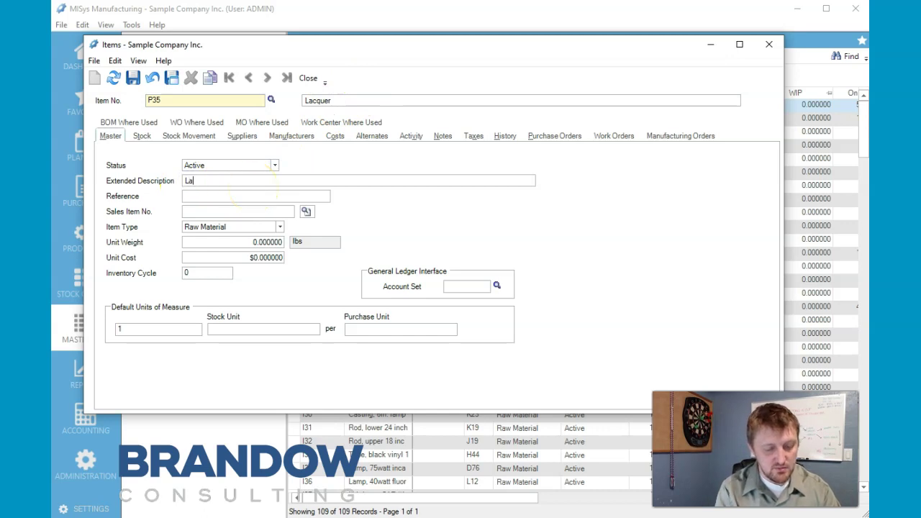
text(cquer)
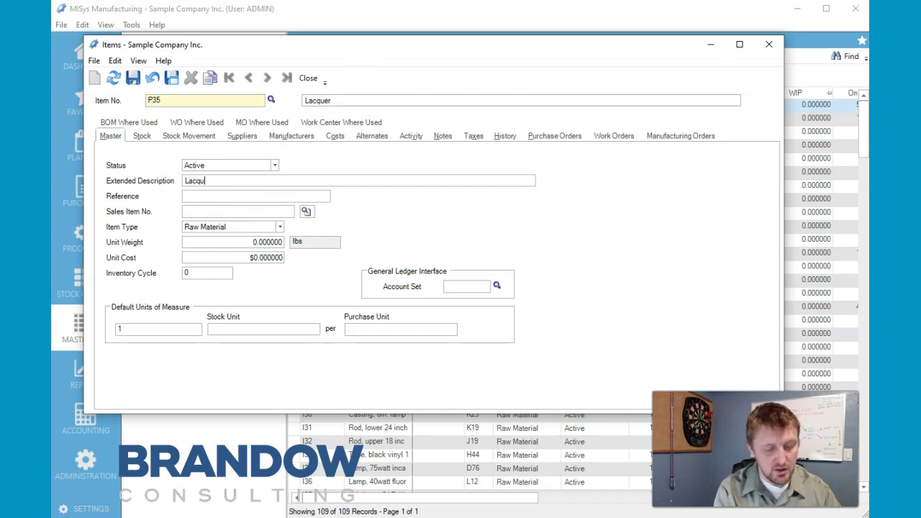
click(192, 197)
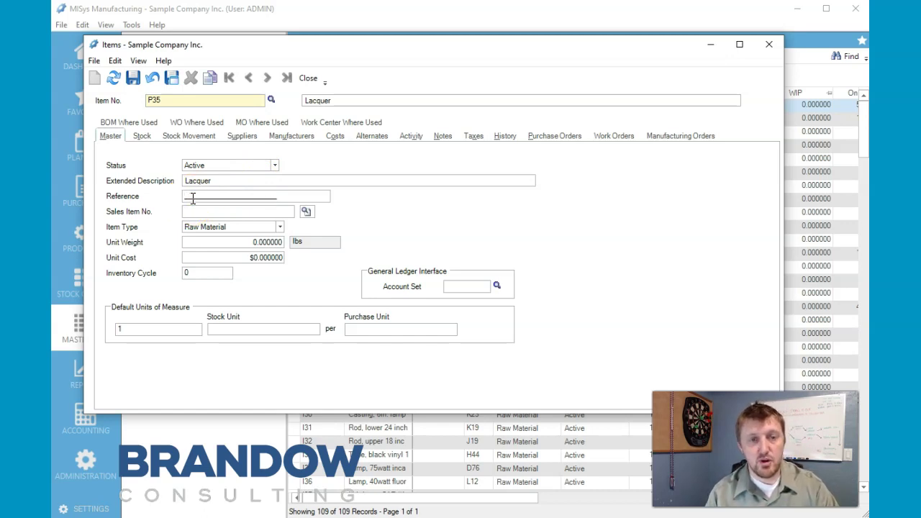
Step: Move past Sales Item No. and list P35's item type choices, from Raw Material to Outside Processing
click(233, 211)
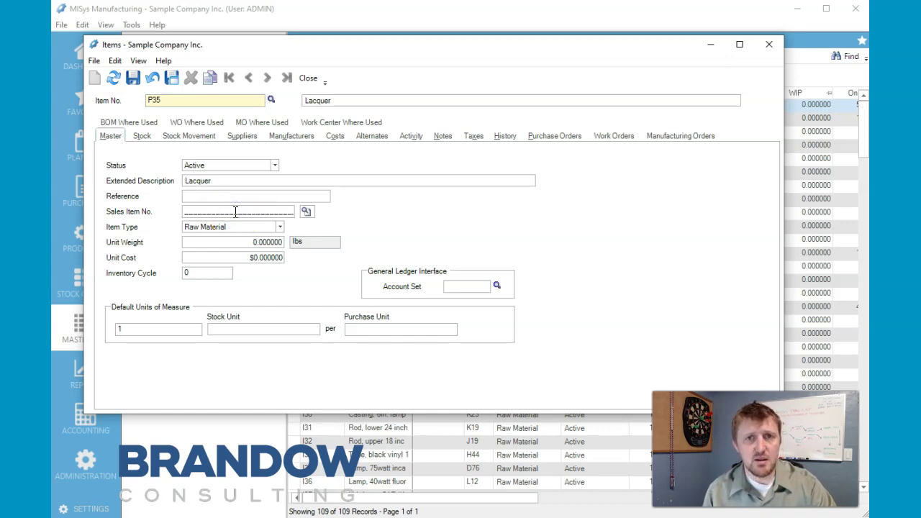
click(276, 211)
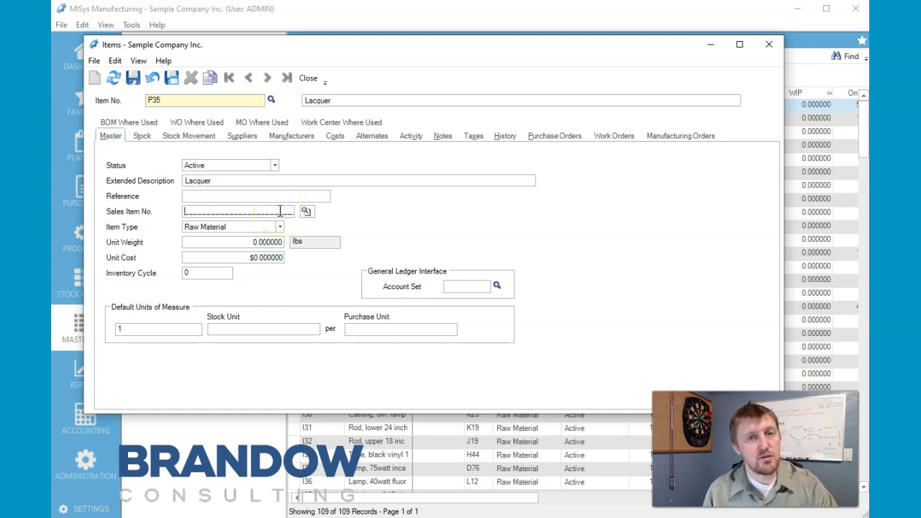
click(279, 227)
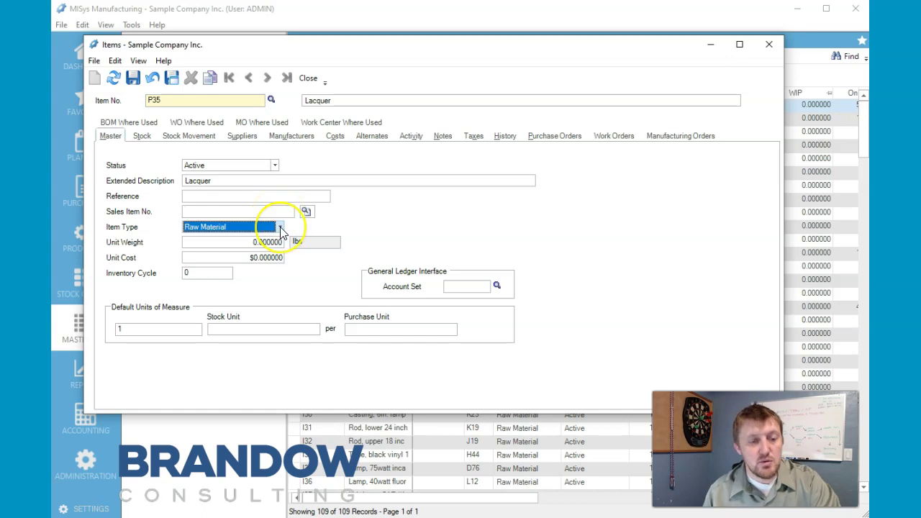
click(280, 227)
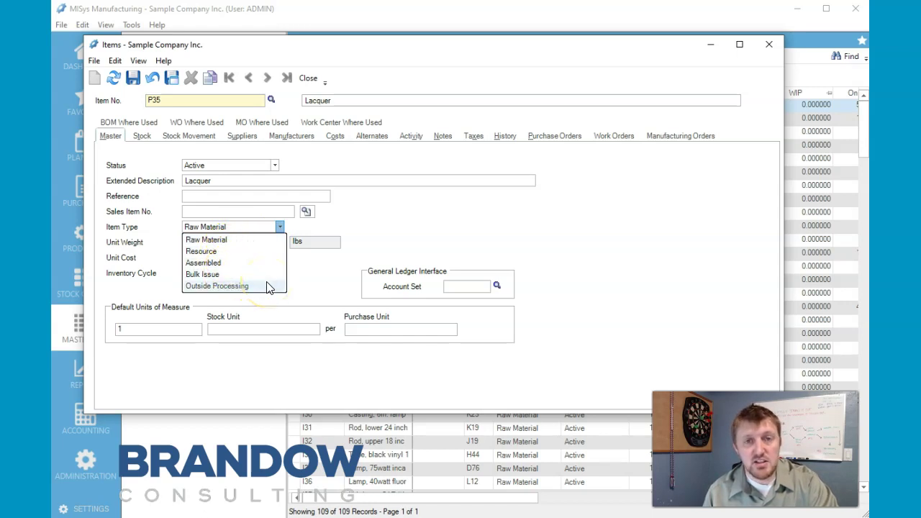
Step: Switch P35's item type to Resource, back to Raw Material, then Resource again
click(239, 250)
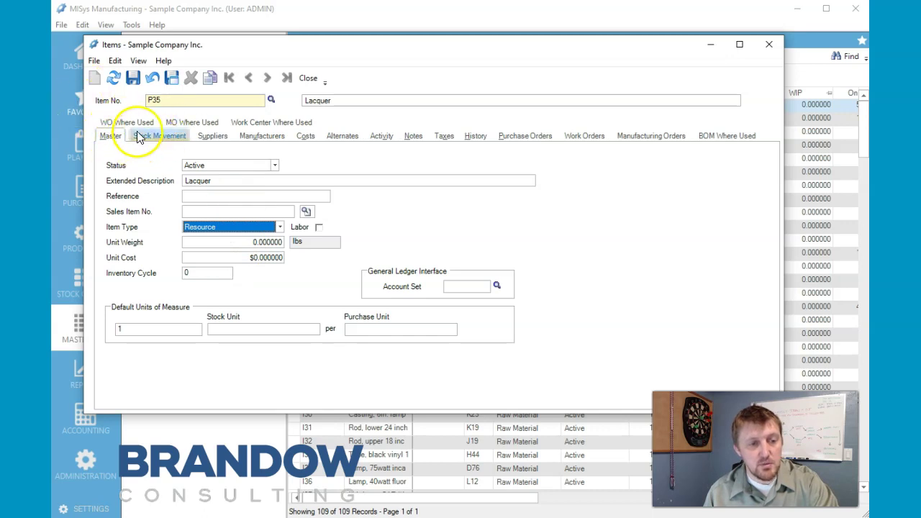
click(280, 227)
click(218, 242)
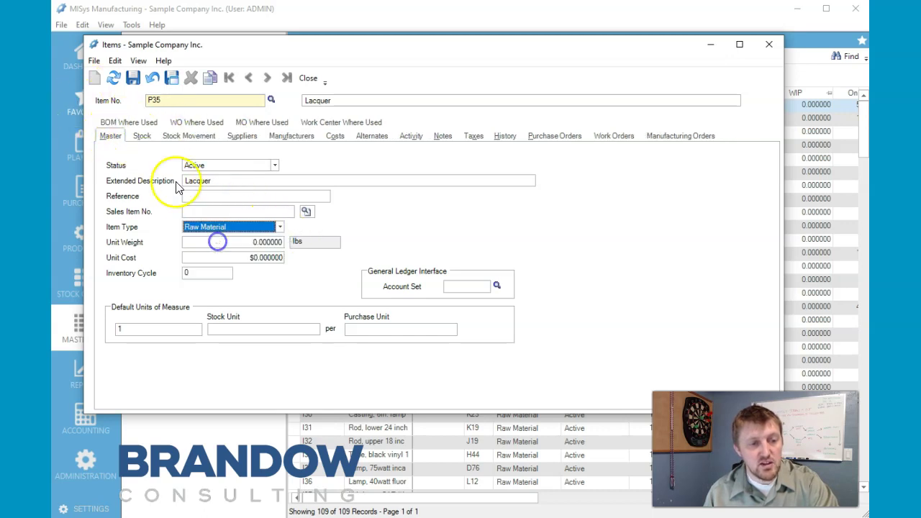
click(282, 228)
click(241, 252)
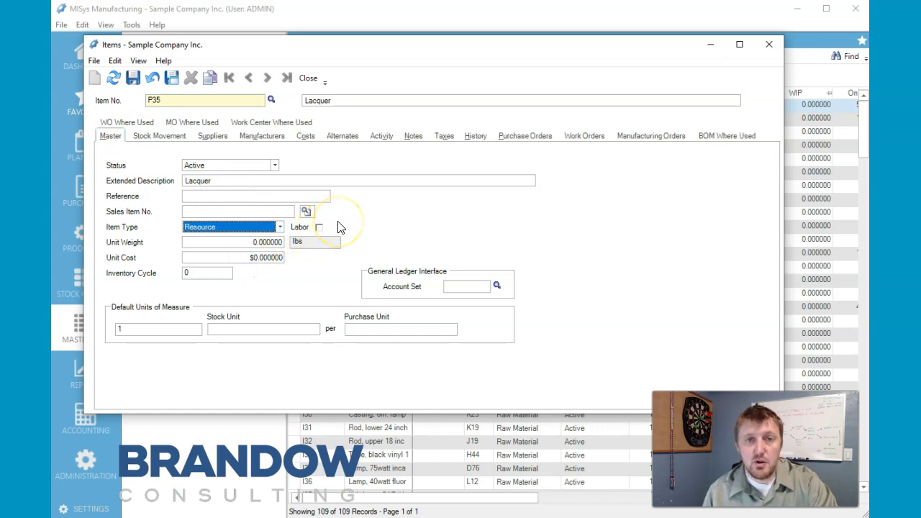
click(280, 227)
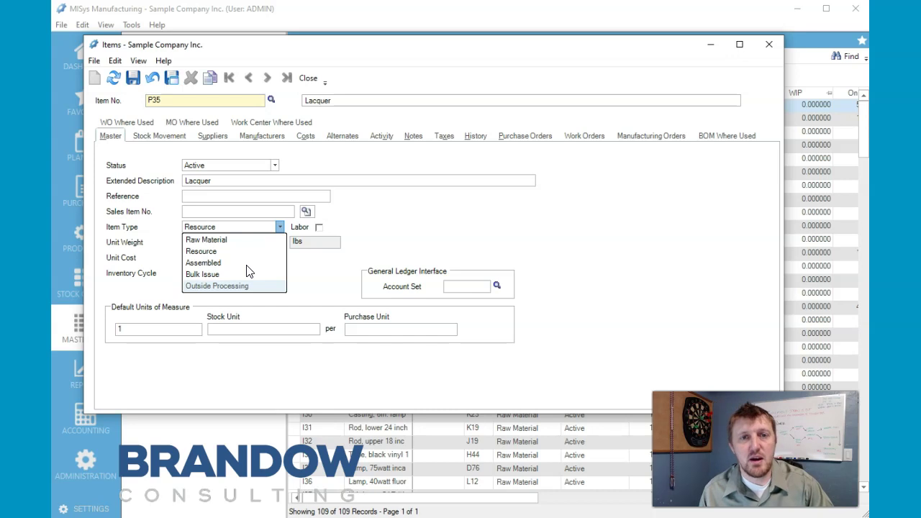
Step: Return P35 to Raw Material and go through unit weight (0 lbs) to the unit cost
click(216, 240)
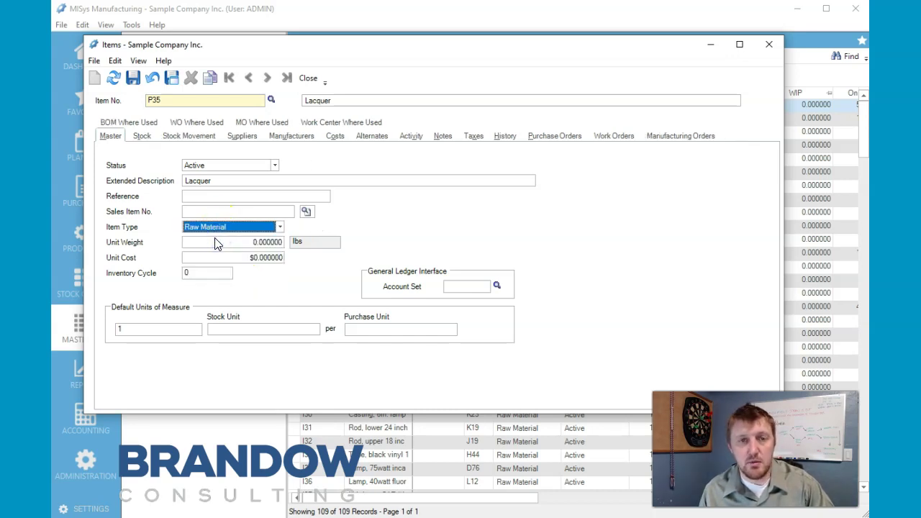
click(234, 243)
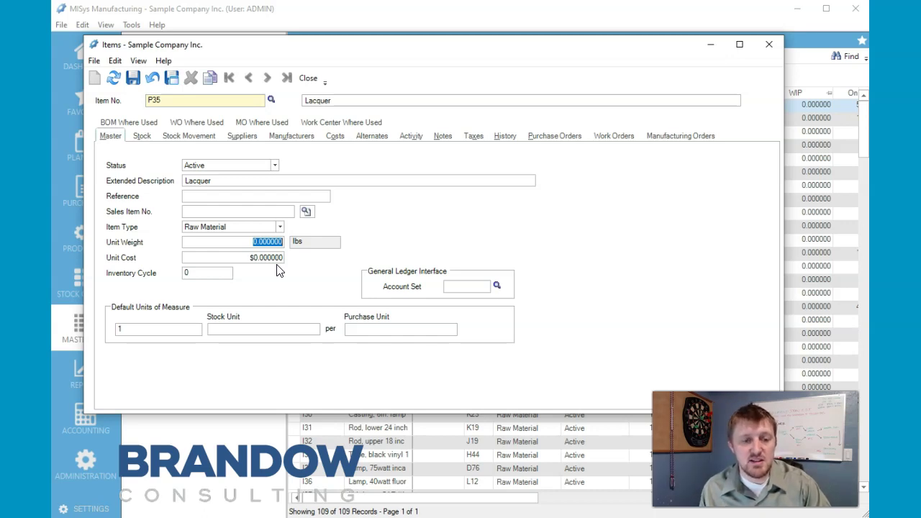
click(312, 243)
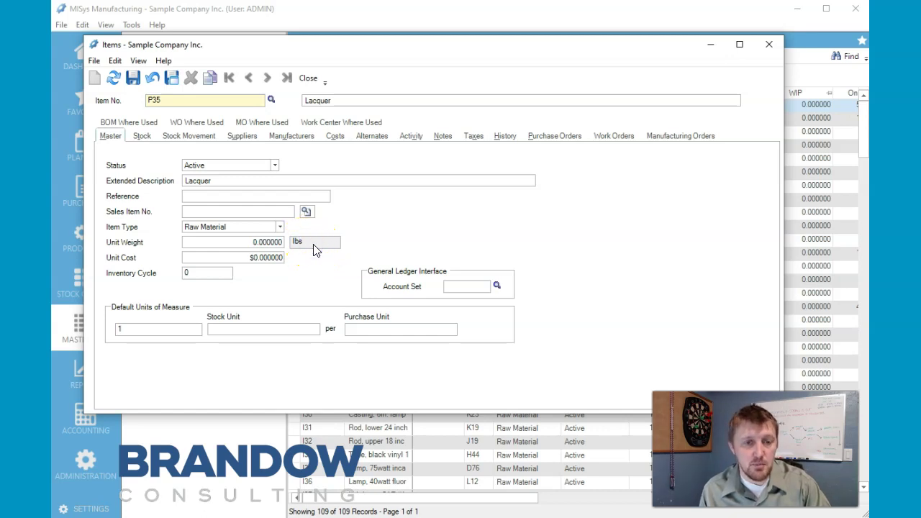
click(248, 255)
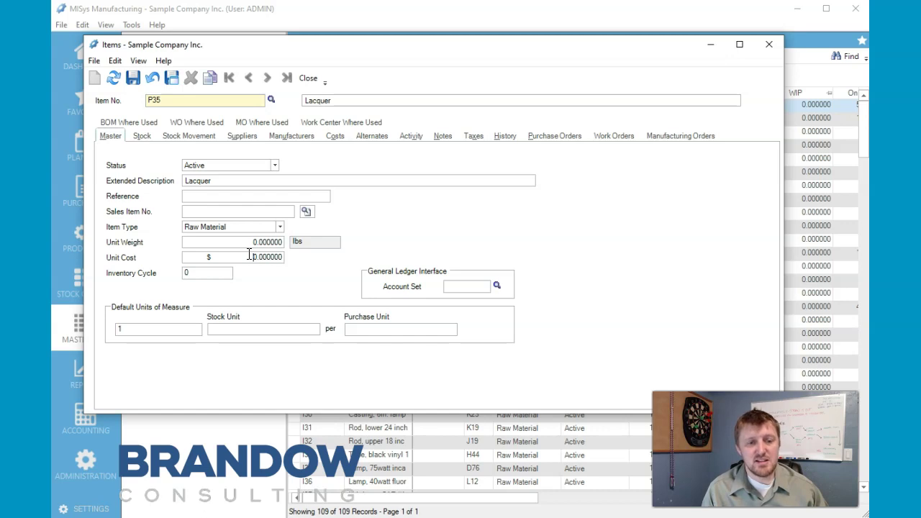
Step: Set the unit cost to $0.017 and leave the inventory cycle at 0
key(Right)
key(Right)
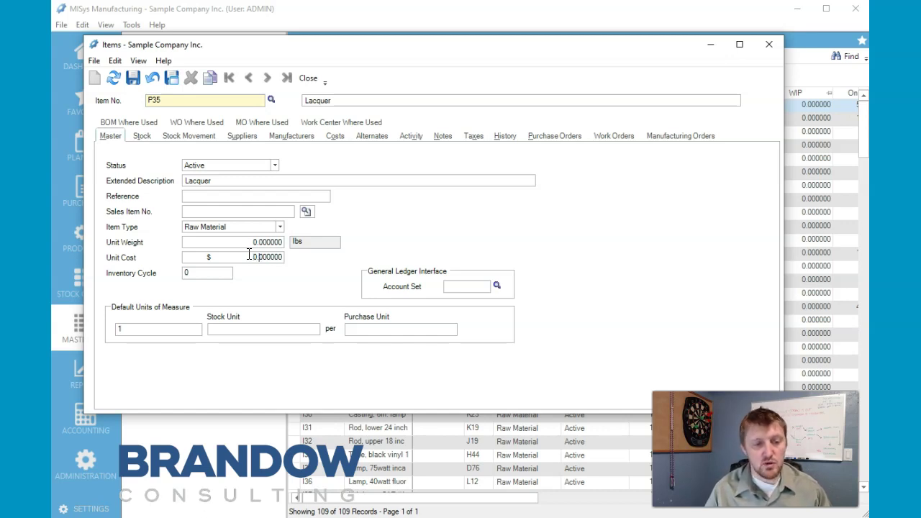
text(017)
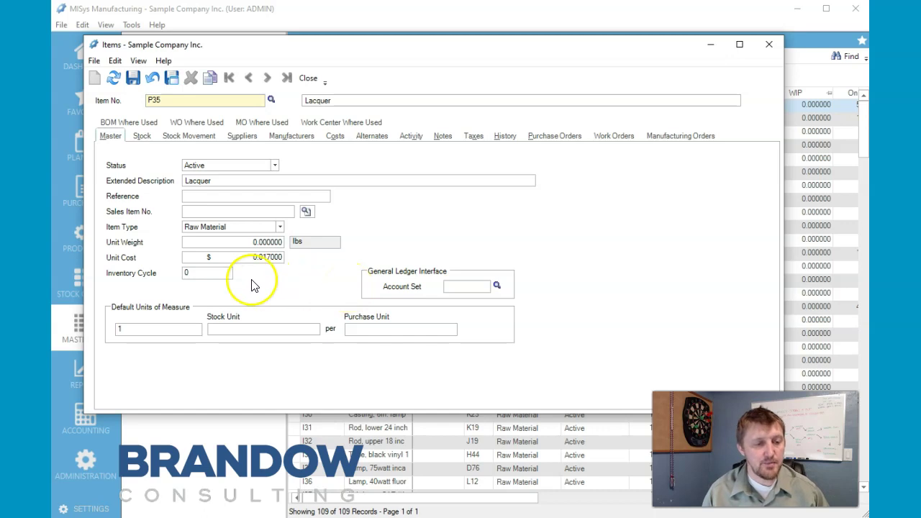
click(211, 273)
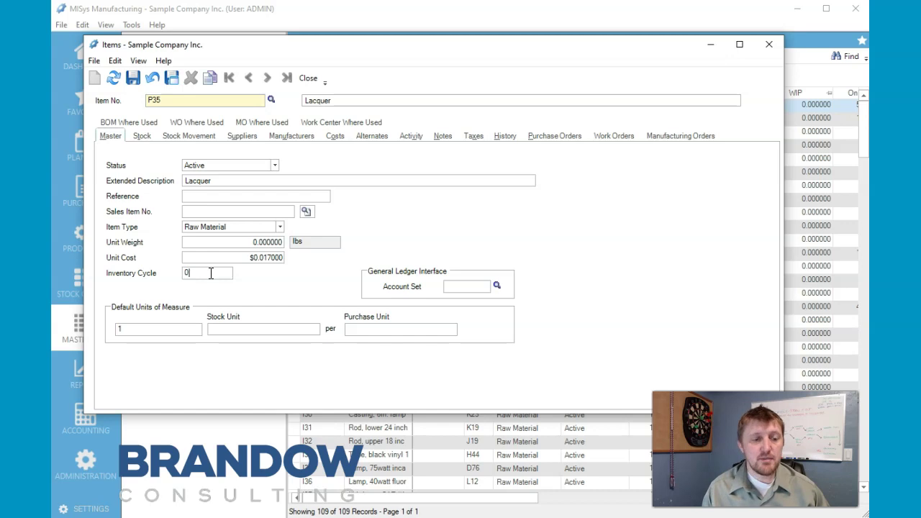
click(209, 388)
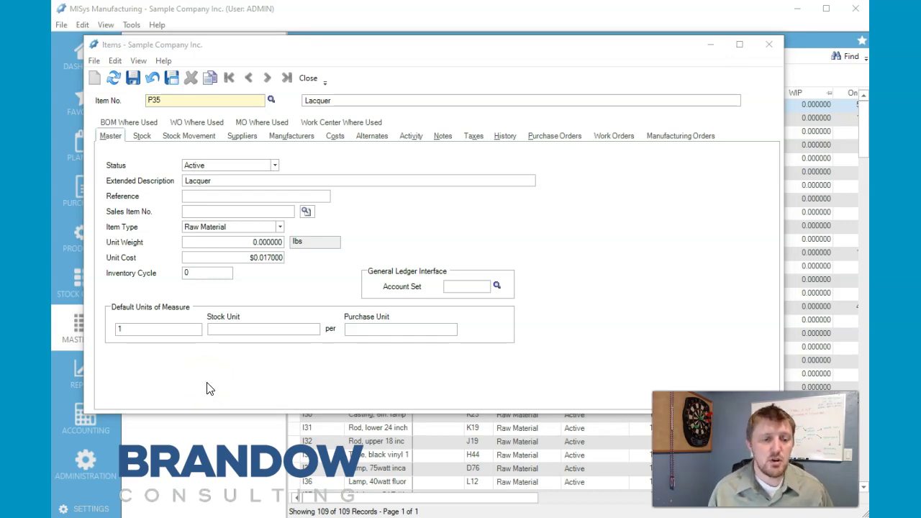
Step: Set default units to 256 stock units of .5 oz per purchase unit
click(148, 329)
key(BackSpace)
text(256)
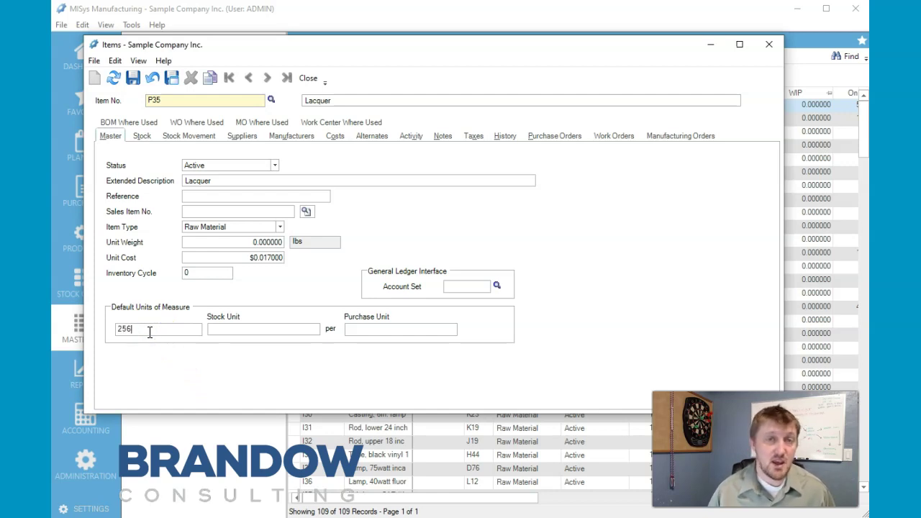
click(232, 327)
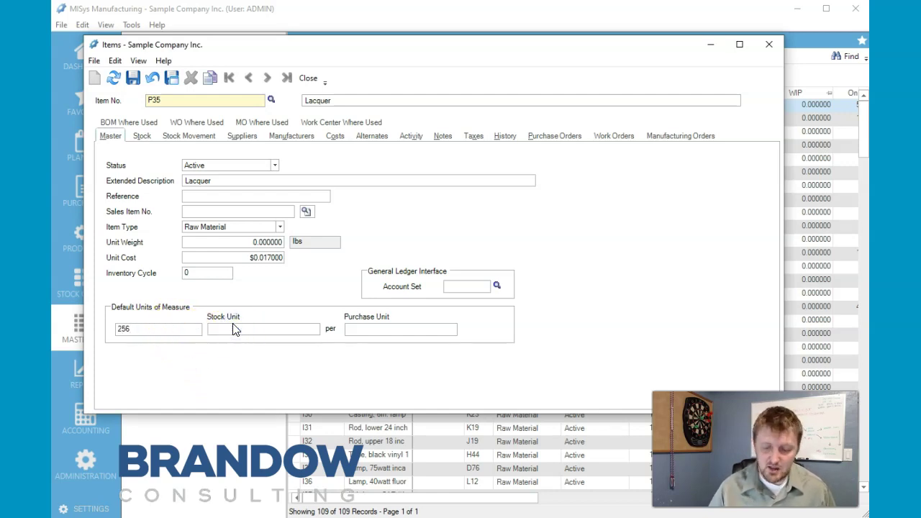
text(.5 oz)
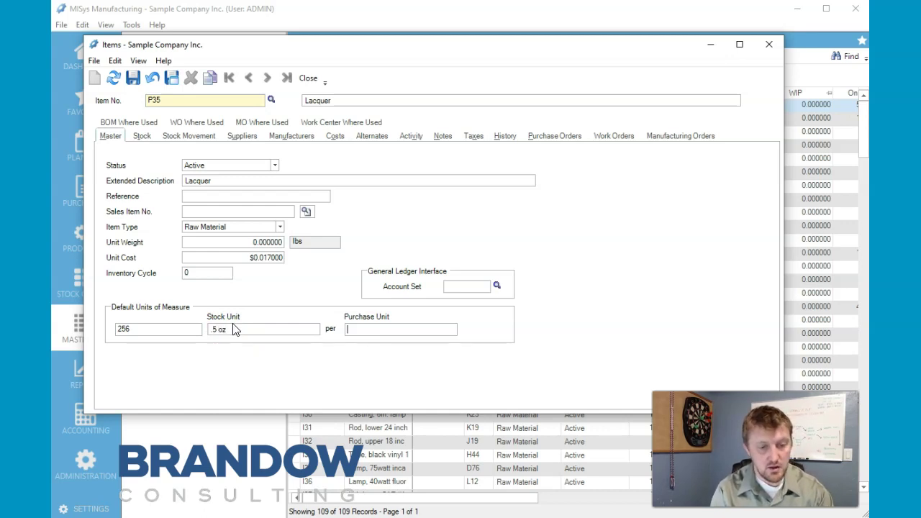
click(142, 135)
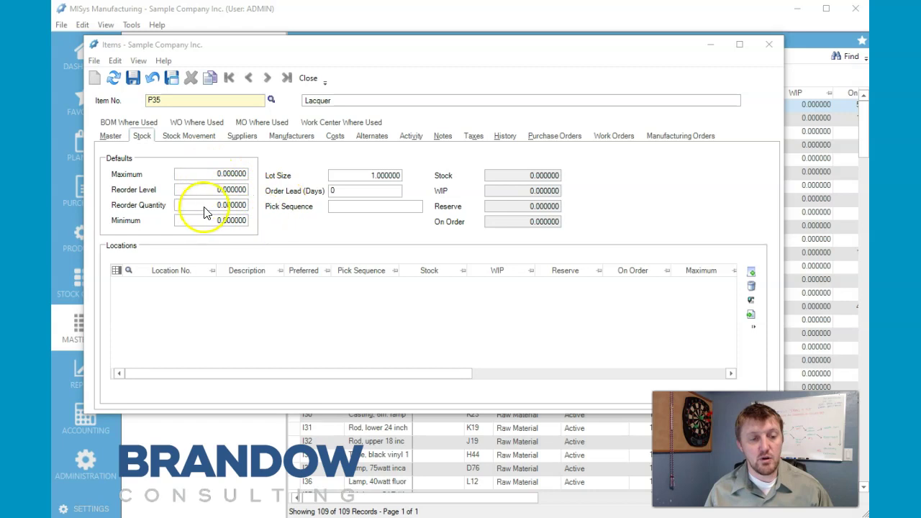
Step: Set lot size 240, order lead 10 days and pick sequence P66
click(376, 173)
text(240)
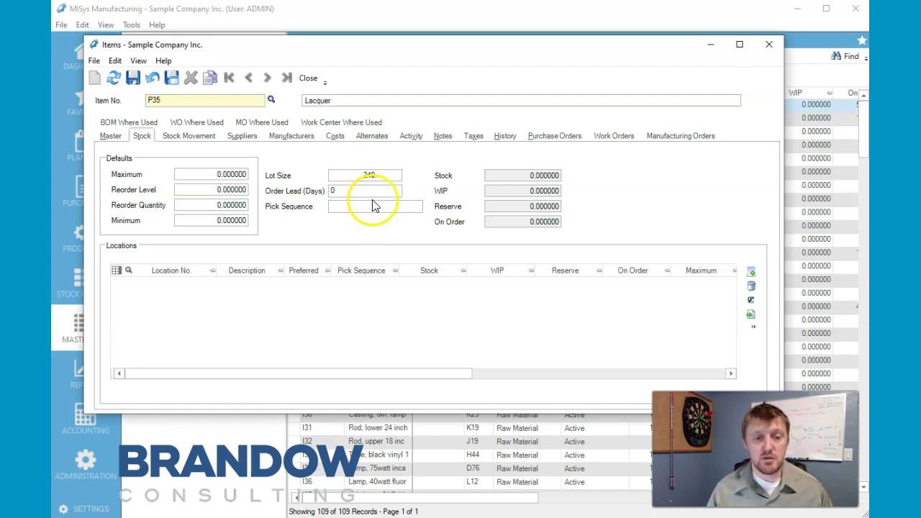
click(353, 190)
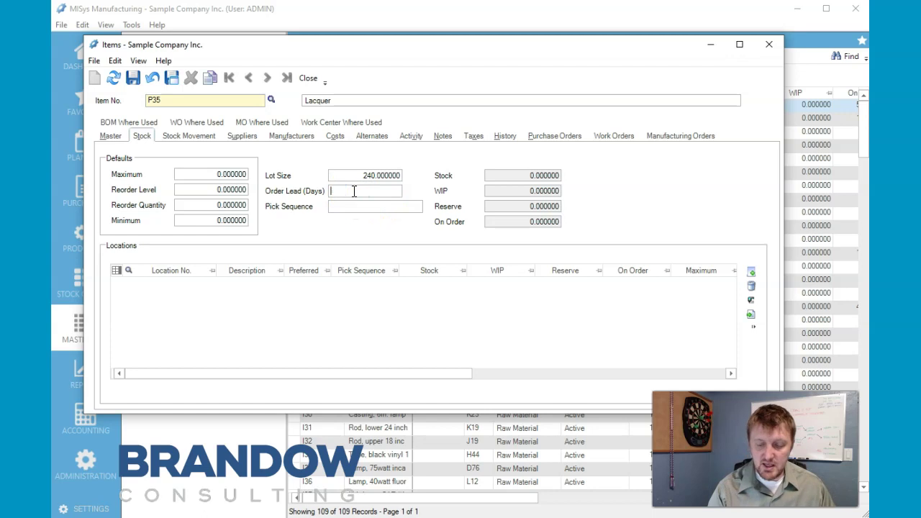
text(10)
click(349, 207)
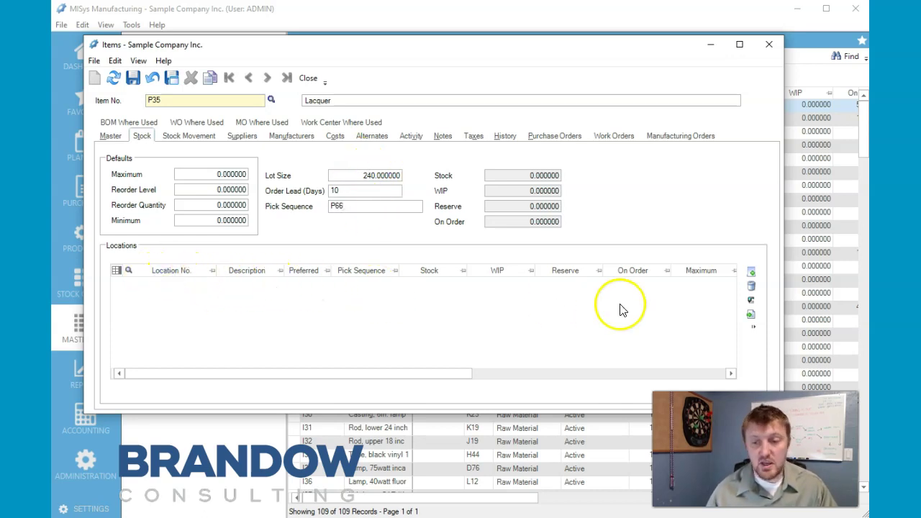
Step: Add location LOC01 Main Stockroom to the item's locations
click(750, 274)
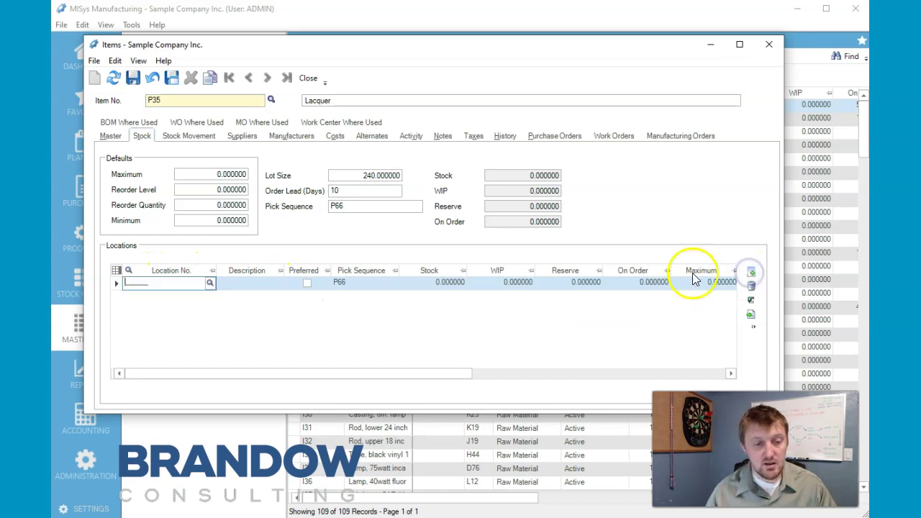
click(209, 282)
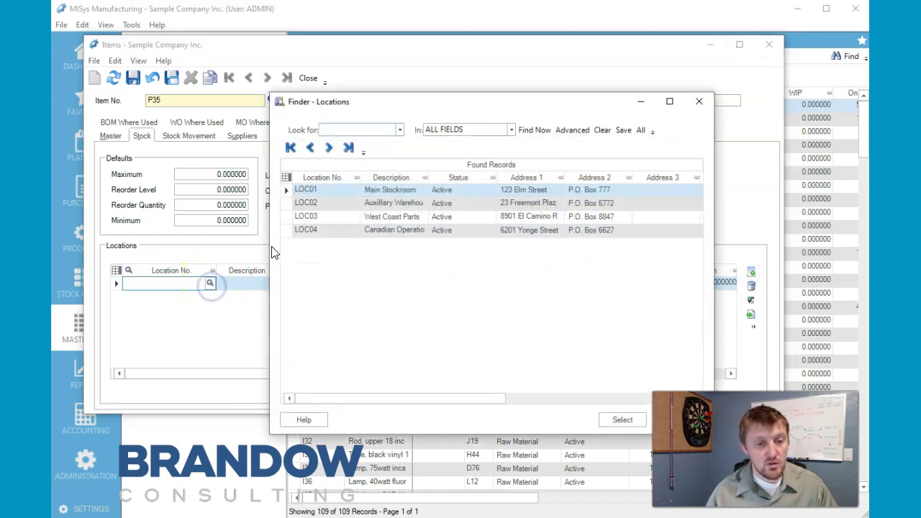
click(383, 191)
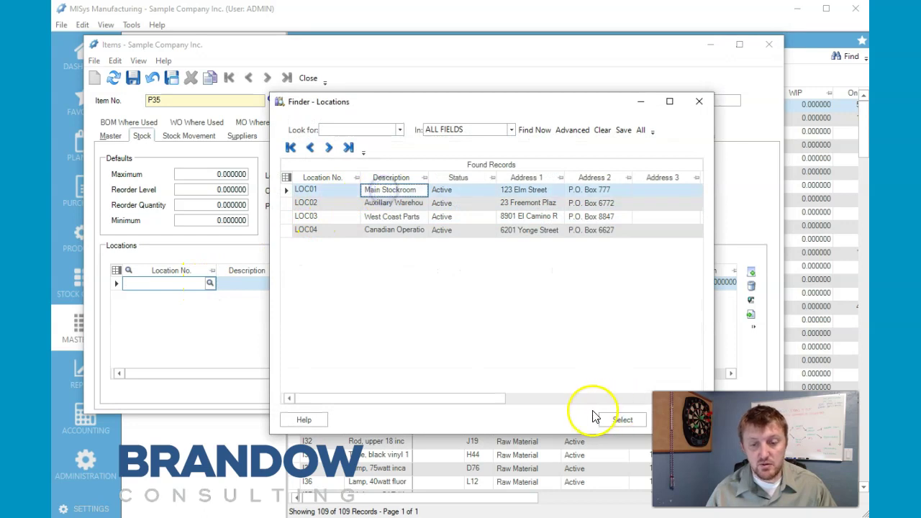
click(623, 420)
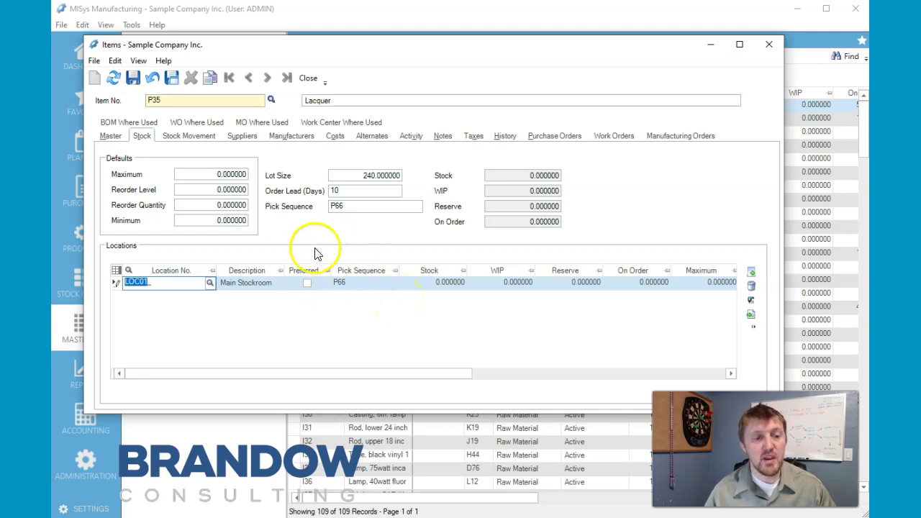
click(189, 139)
Step: Add supplier 4940 Paint to P35's qualified suppliers
click(243, 138)
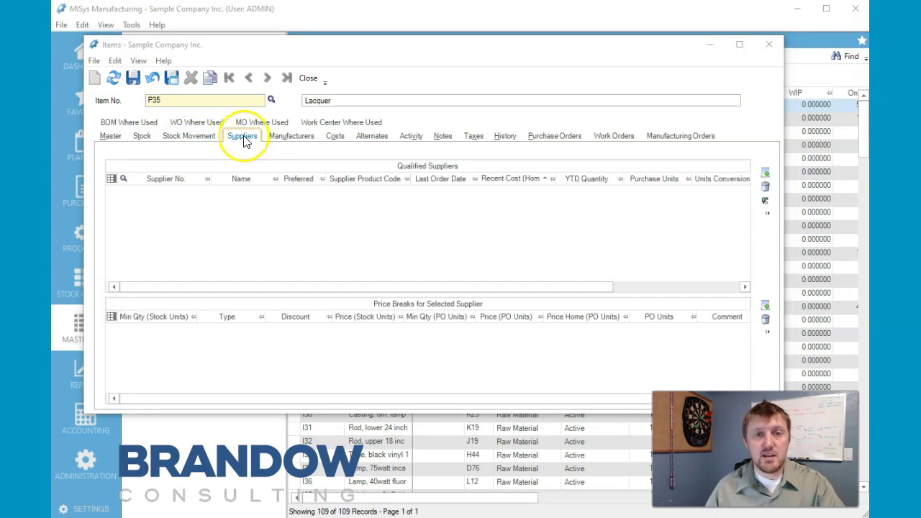
click(765, 173)
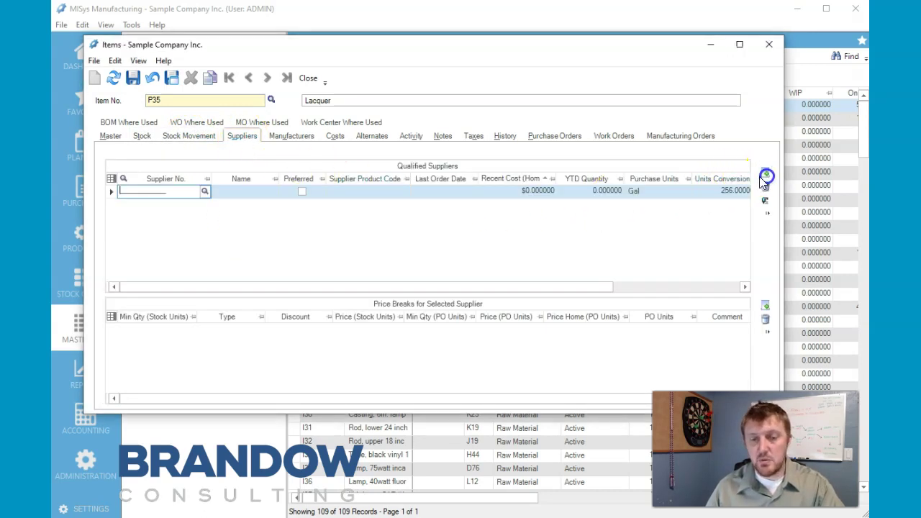
click(204, 191)
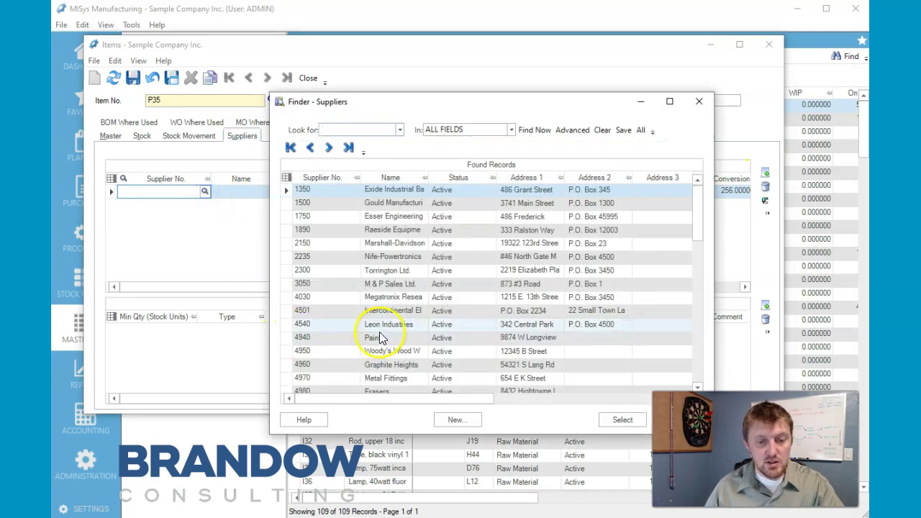
click(395, 342)
click(622, 420)
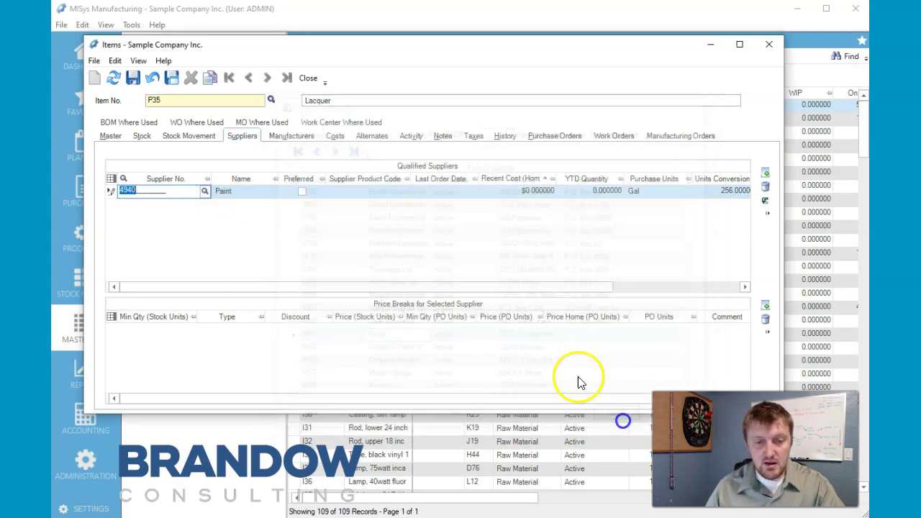
Step: Add 4540 Leon Industries as a second supplier and mark Paint as preferred
click(765, 174)
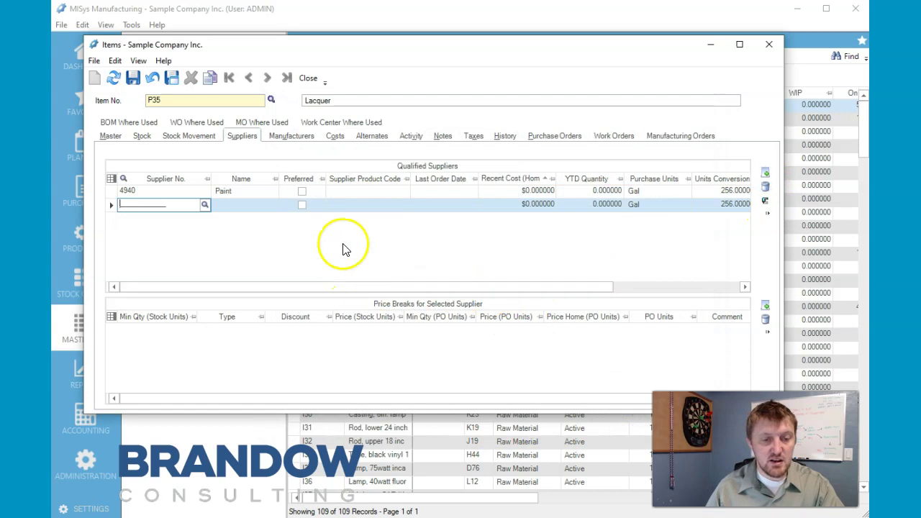
click(204, 205)
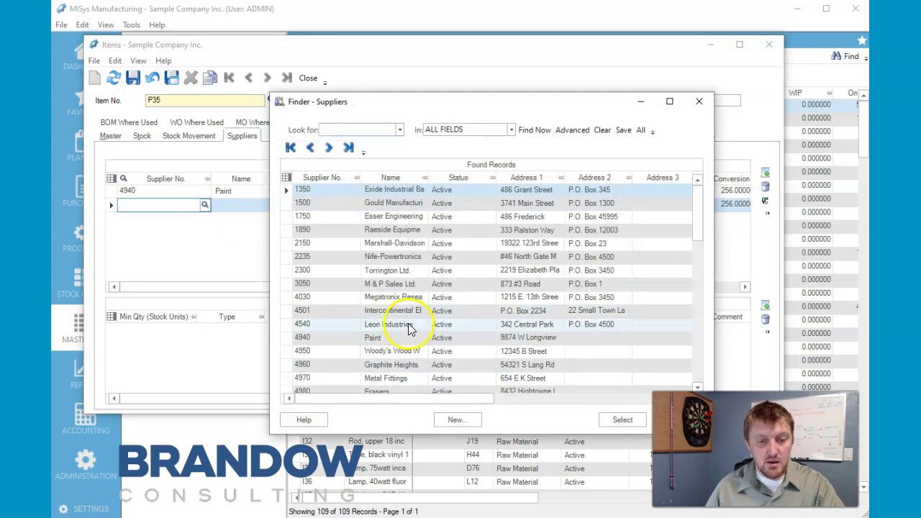
click(394, 325)
click(305, 192)
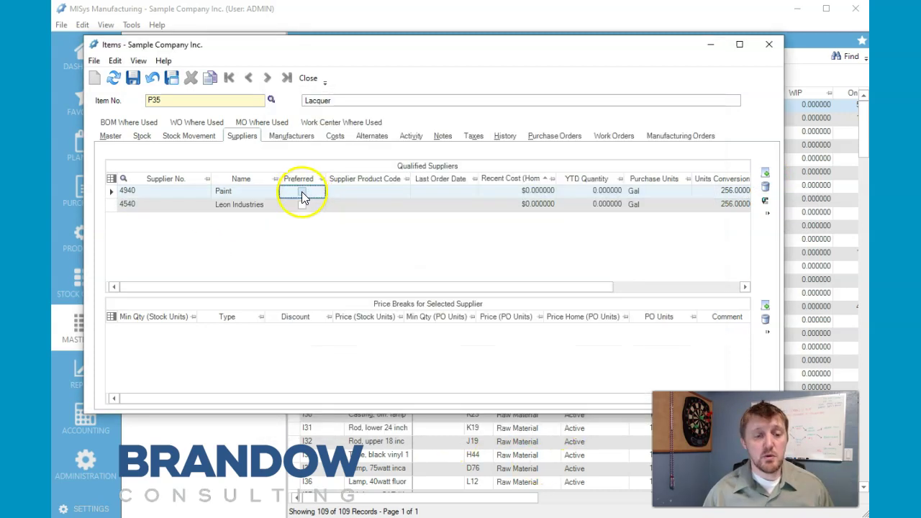
click(302, 193)
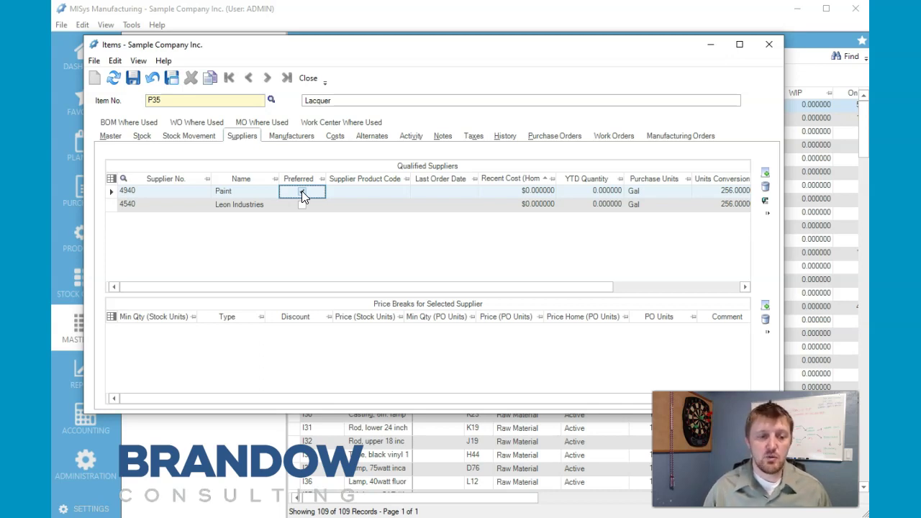
click(301, 191)
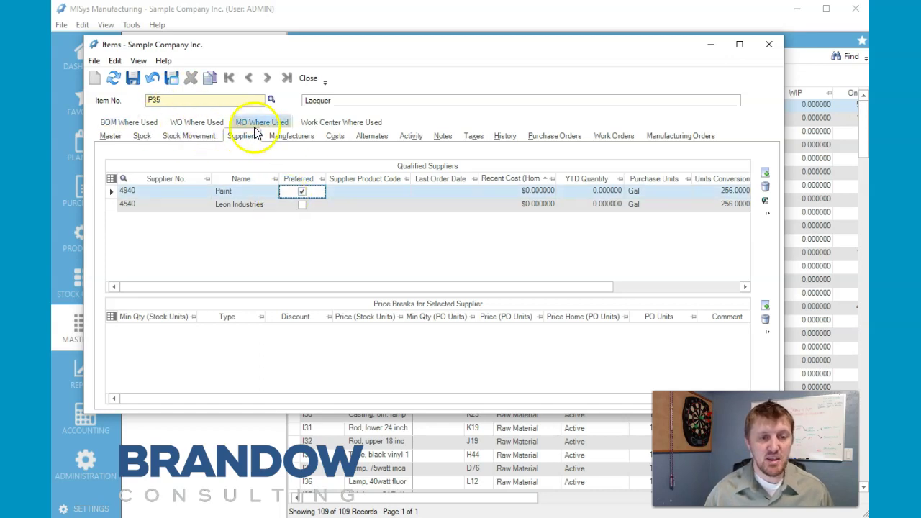
click(293, 139)
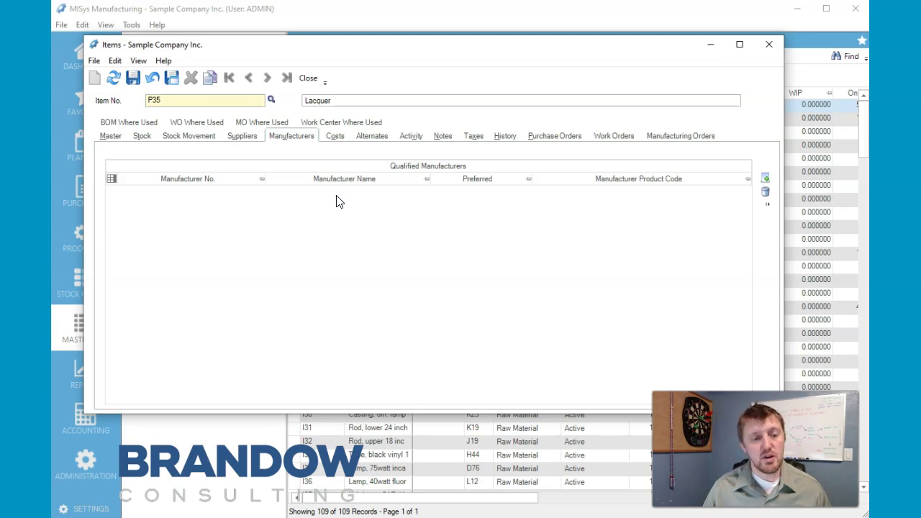
Step: Check the Suppliers and Manufacturers lists, then view P35's all-zero cost valuation
click(242, 136)
click(290, 137)
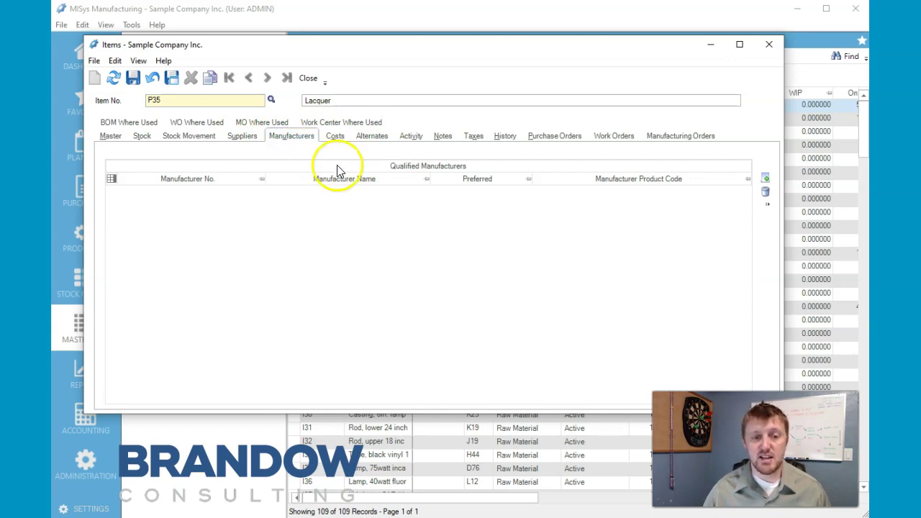
click(334, 136)
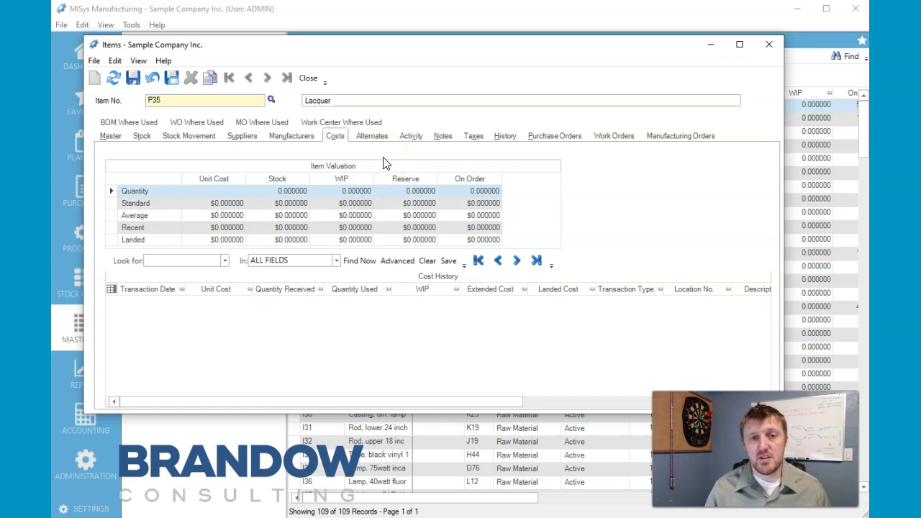
Step: Save P35, then reopen it from the item list to verify and close it
click(133, 79)
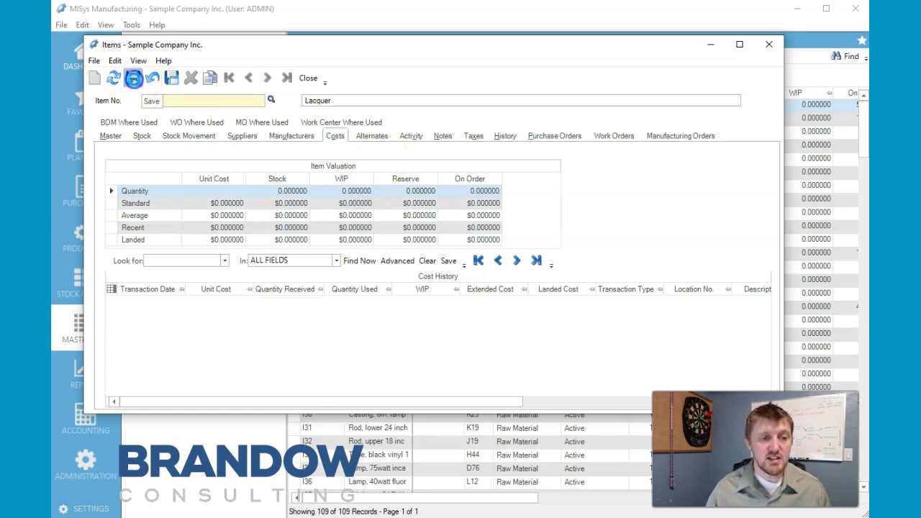
click(768, 43)
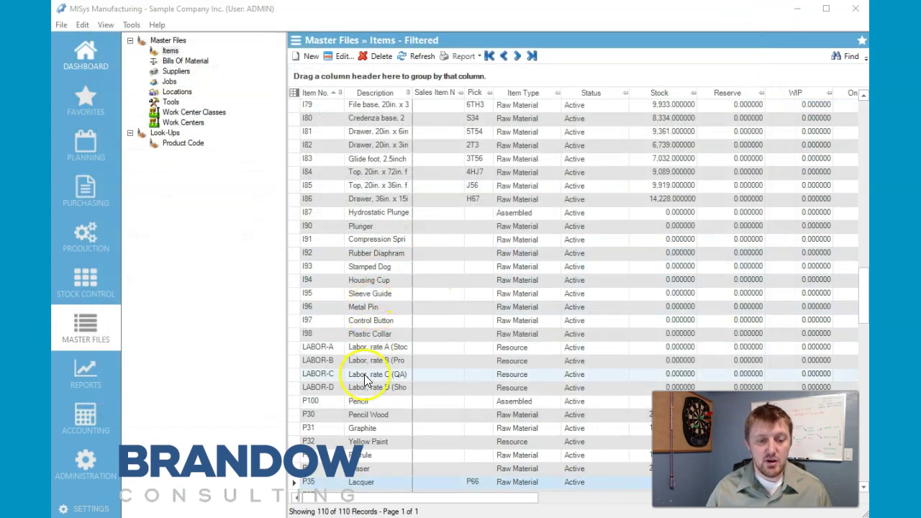
scroll(367, 370, down, 4)
double_click(308, 319)
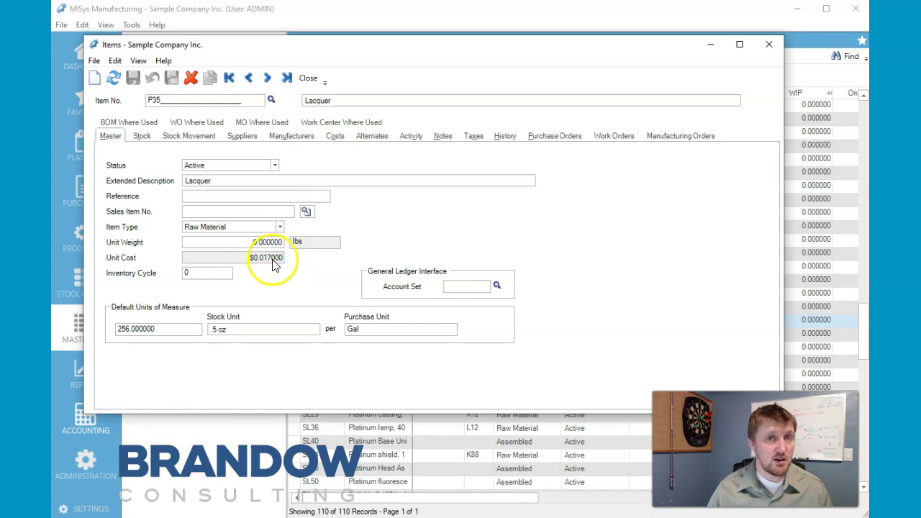
click(768, 43)
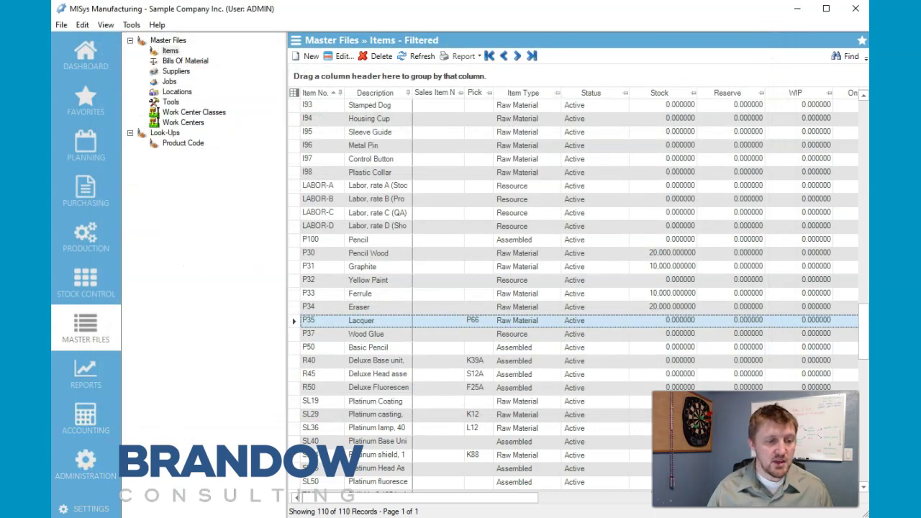
Step: Open Accounting > Cost Adjustment > Specific Item and scroll down to Lacquer at $0.017000
click(87, 417)
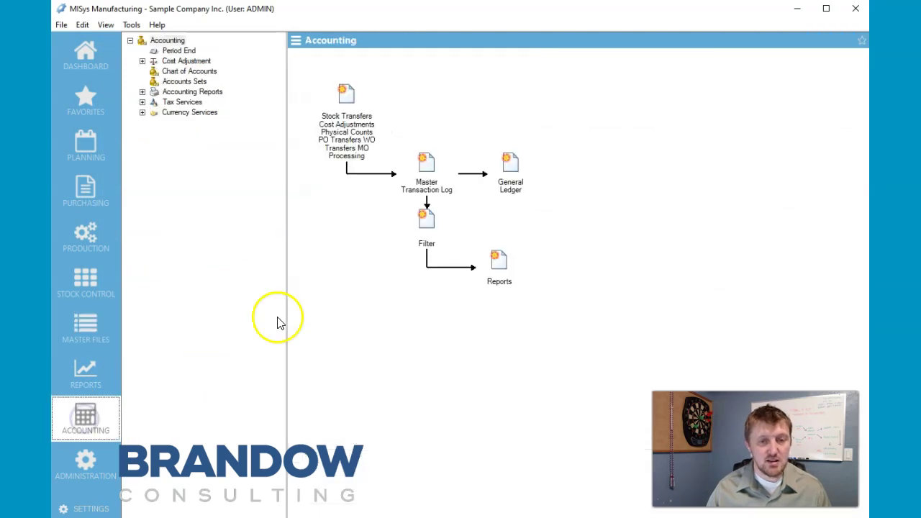
click(184, 62)
click(143, 61)
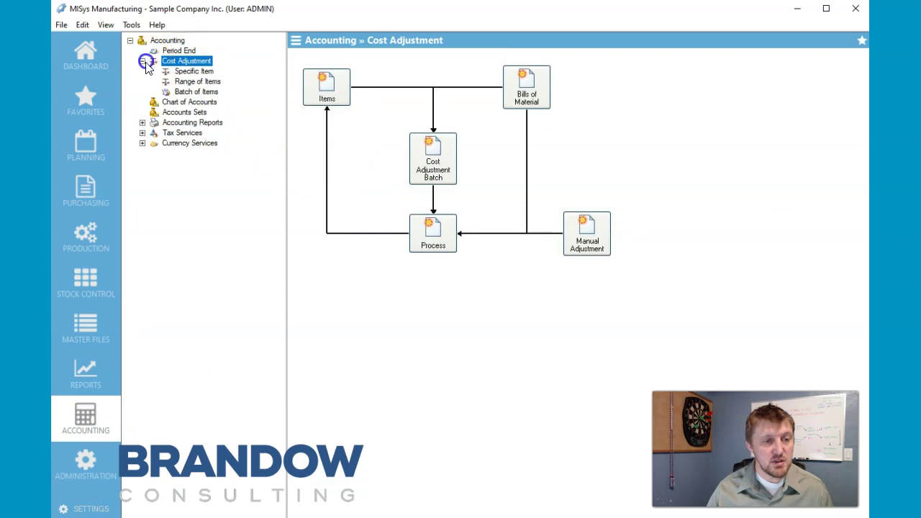
click(193, 71)
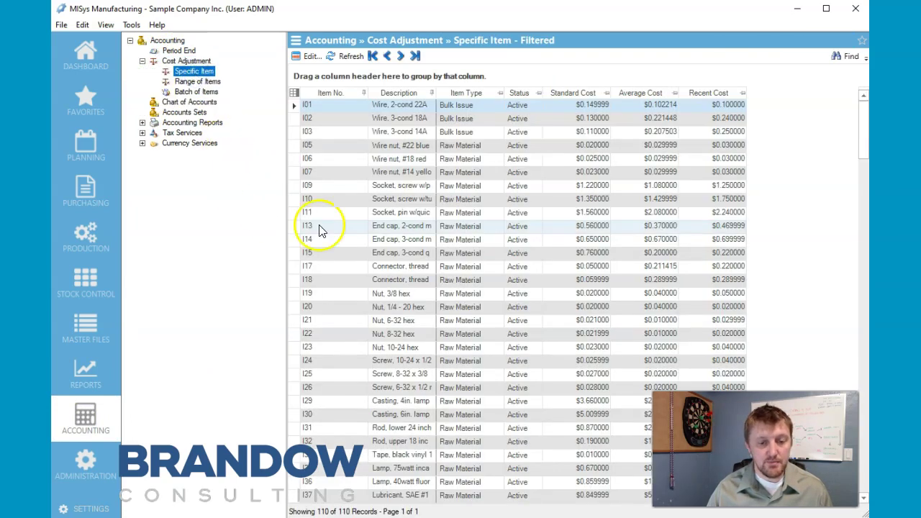
scroll(422, 263, down, 8)
scroll(425, 279, down, 12)
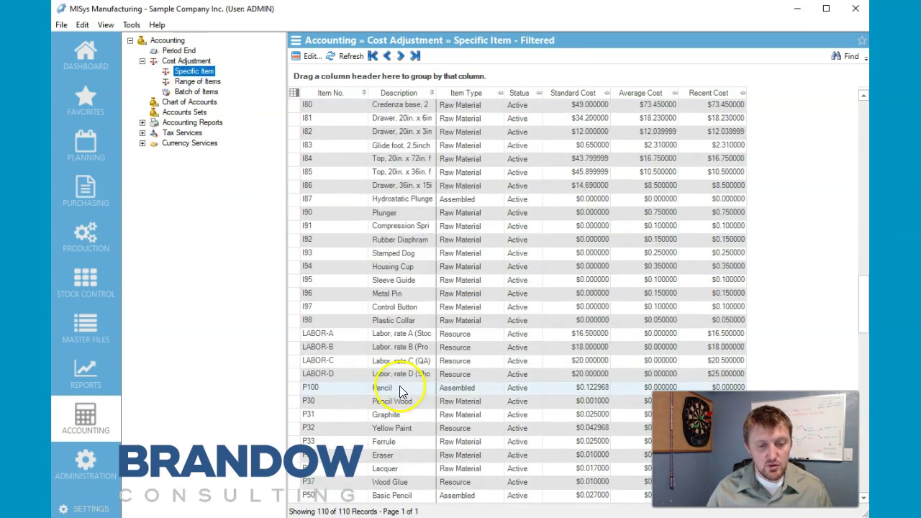